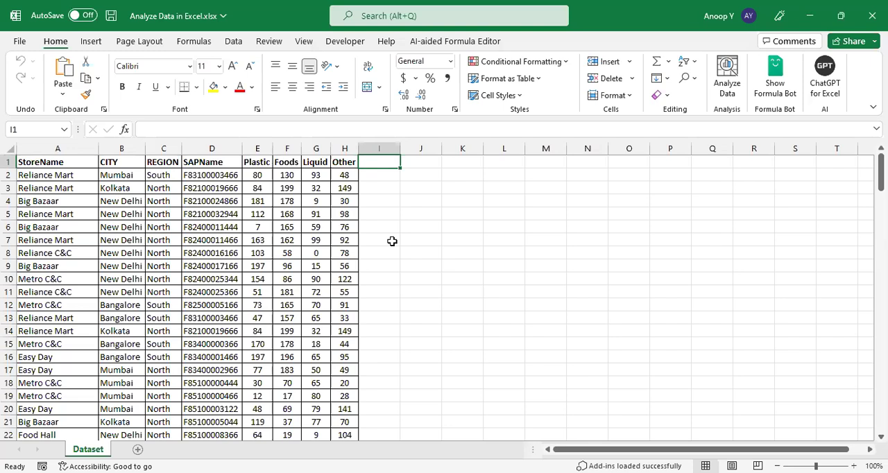
Step: Run Analyze Data on the whole dataset starting at A1 and ask the suggested question "How many different 'StoreName' are there?"
left_click(73, 162)
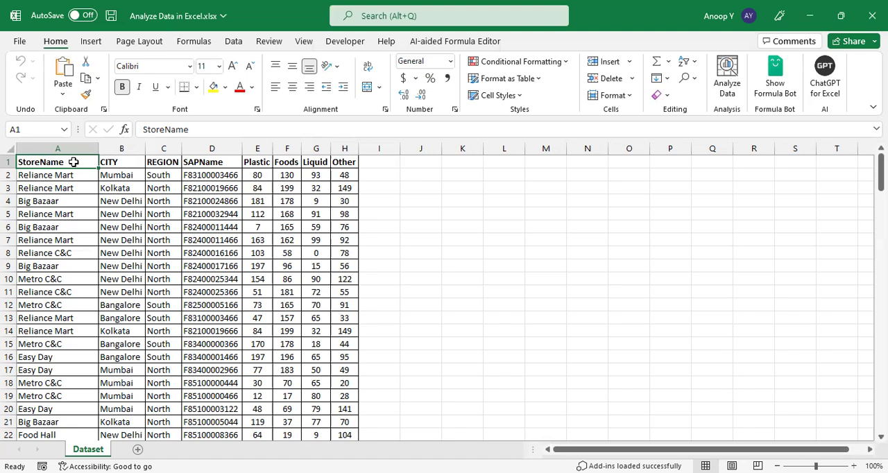
key("ctrl+shift+End")
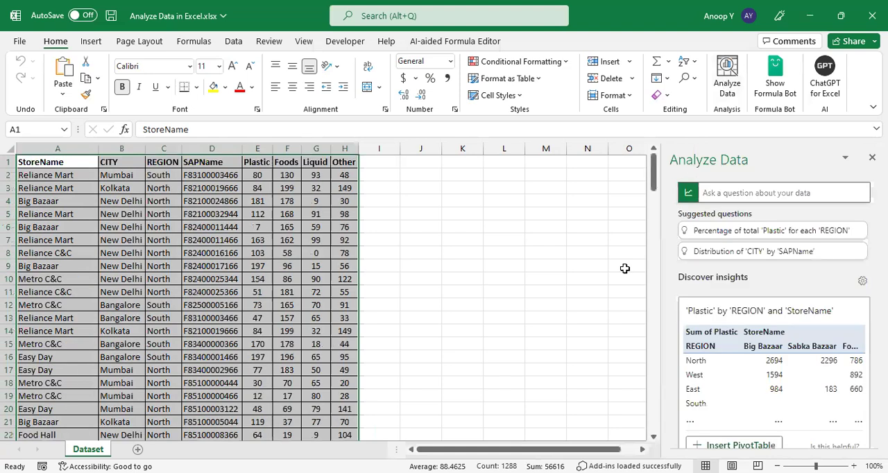
left_click(736, 194)
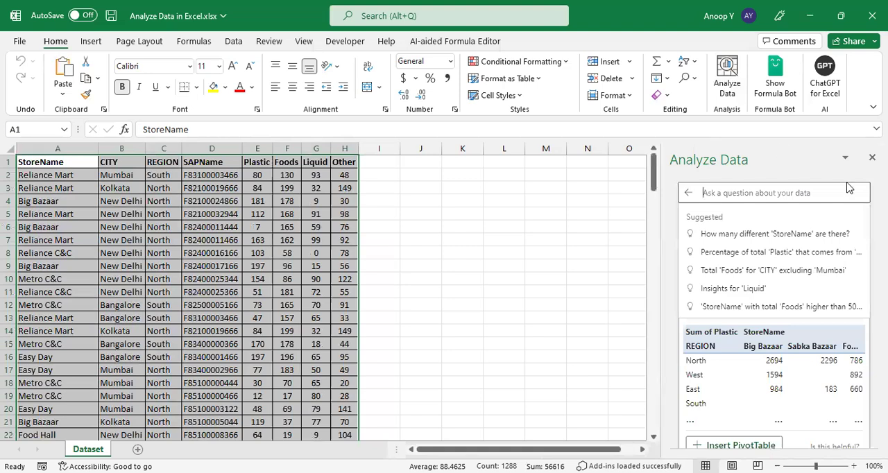
scroll(774, 312, "down", 1)
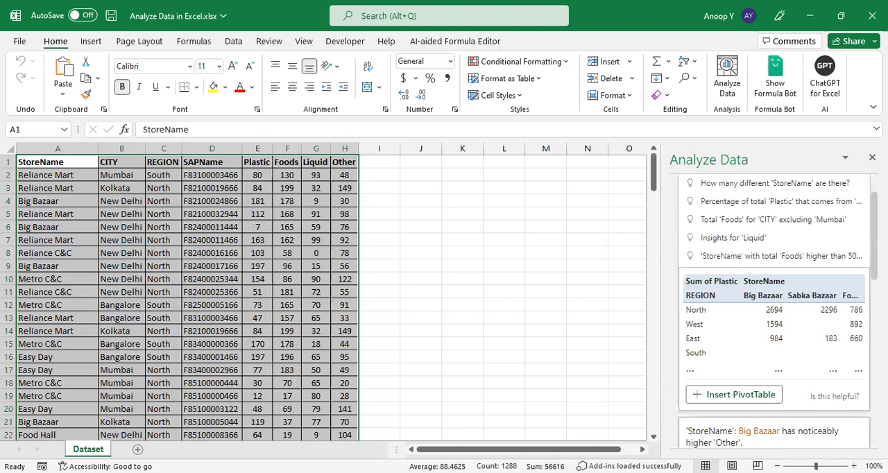
scroll(677, 209, "up", 1)
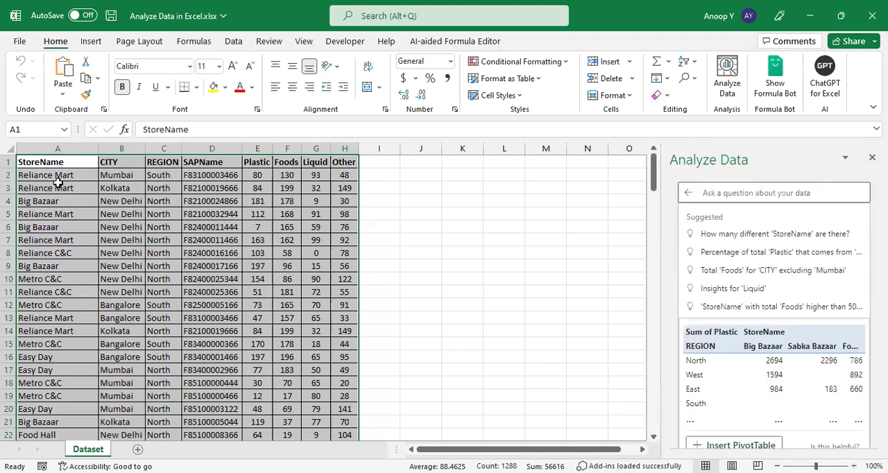
left_click(745, 236)
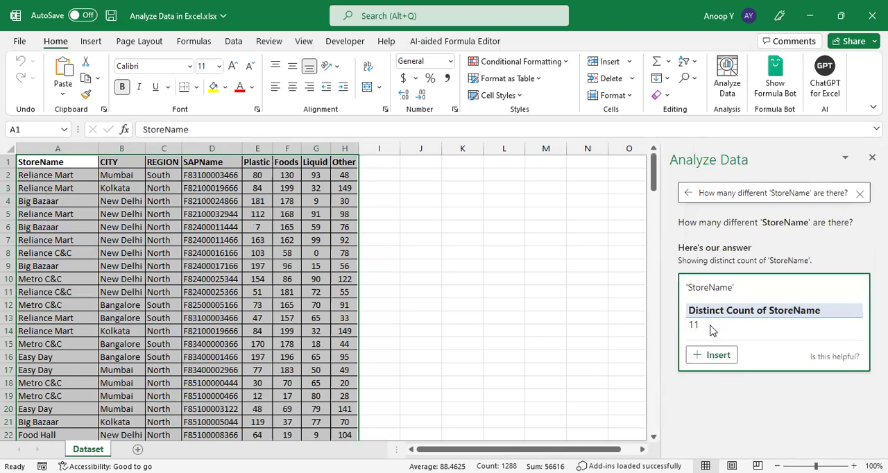
Step: Replace the Analyze Data question with "Store wise total Plastic" and submit it
left_click(798, 197)
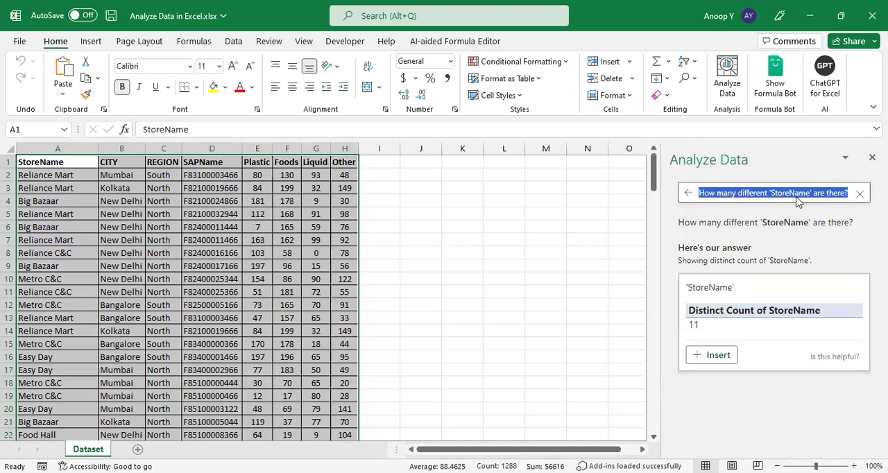
key("BackSpace")
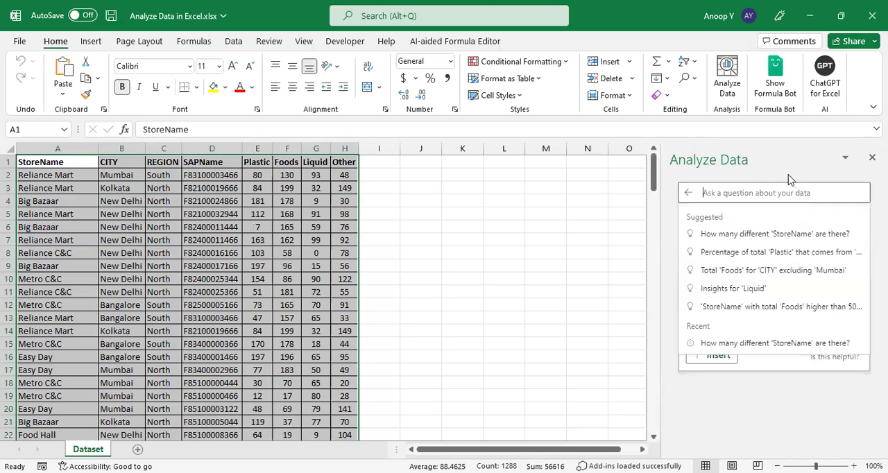
left_click(789, 176)
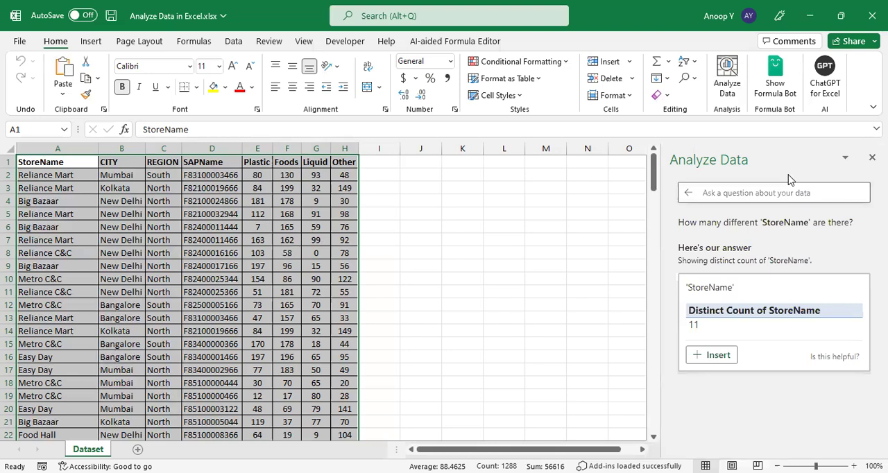
left_click(760, 192)
type("storw")
key("BackSpace")
type("e wise total Plastic")
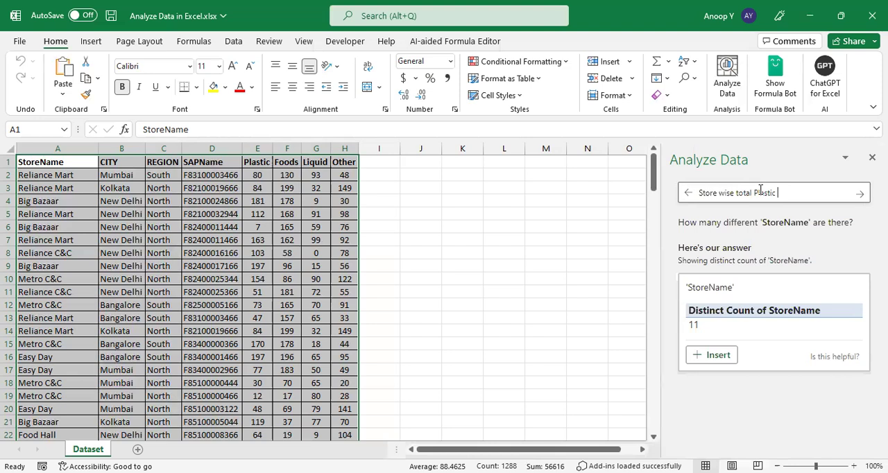
left_click(860, 195)
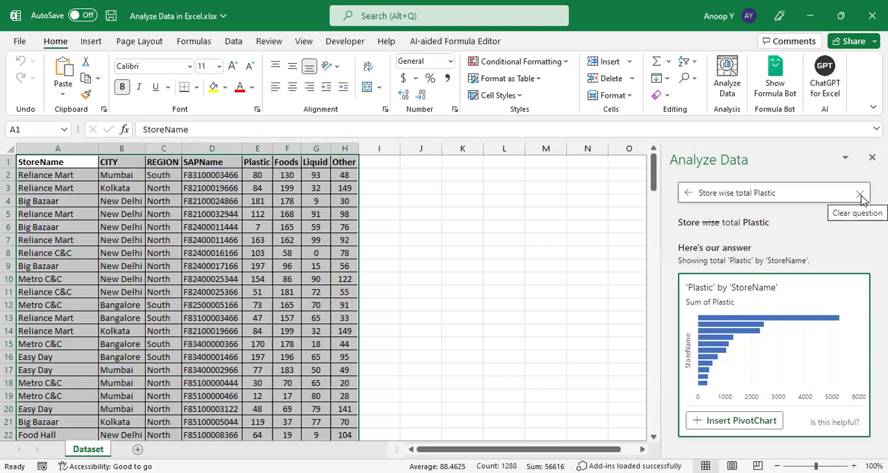
Step: Extend the question to "Store wise total Plastic in Table" and insert the answer as a PivotTable
left_click(806, 195)
type("in Table")
left_click(859, 195)
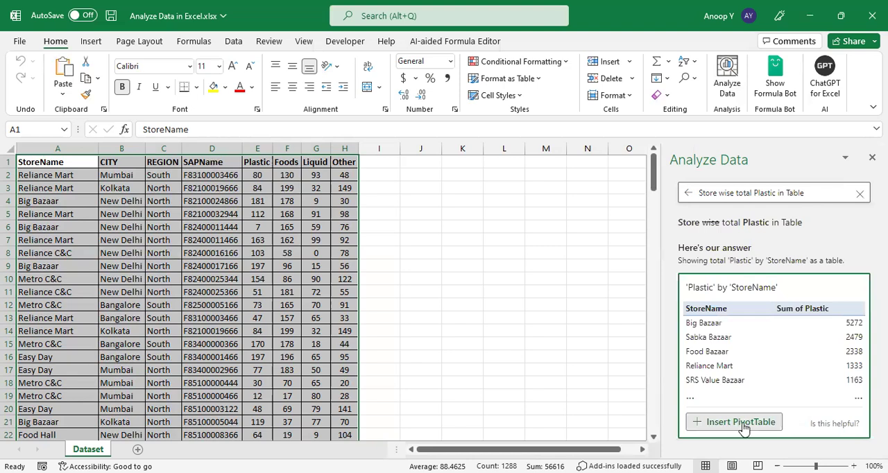
left_click(743, 426)
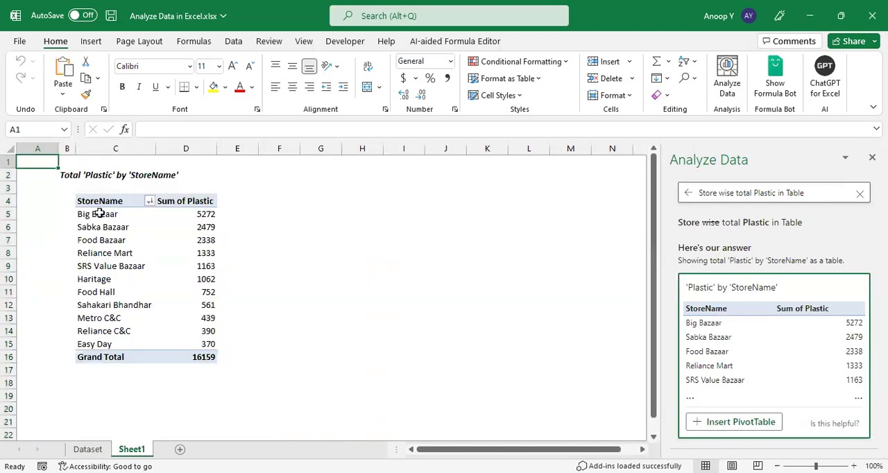
left_click_drag(86, 197, 173, 296)
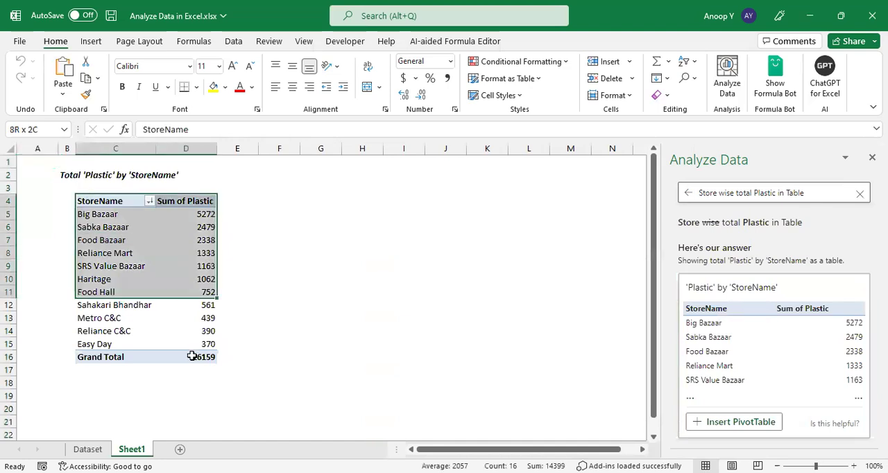
left_click_drag(192, 356, 192, 356)
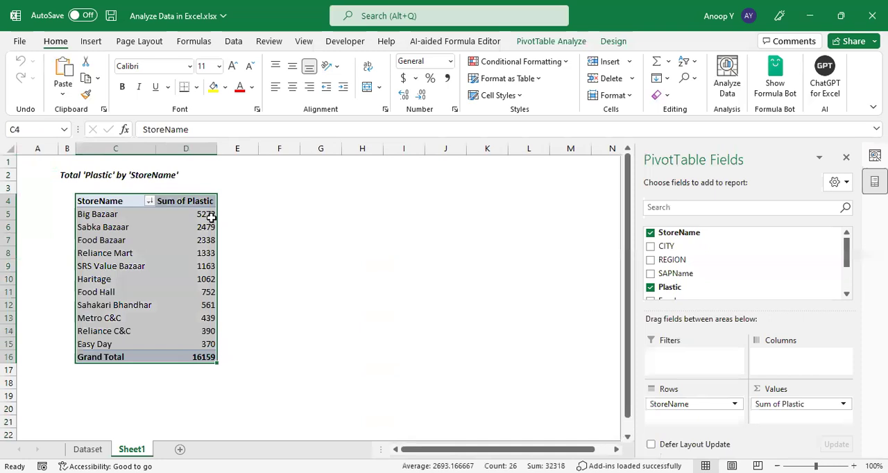
left_click(320, 279)
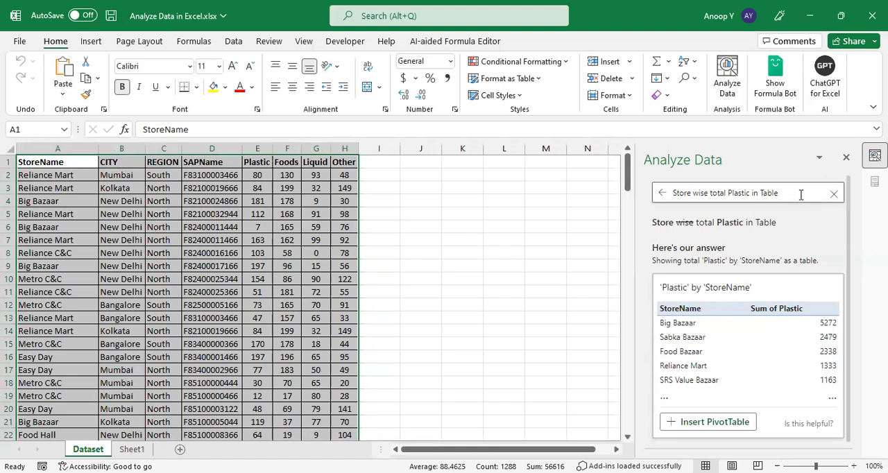
Step: From the Dataset sheet, change the question to "Store wise total Plastic, Total Foods in Table" and insert the answer as a PivotTable
left_click(750, 208)
type(", ")
type("Tota")
type("l Foods")
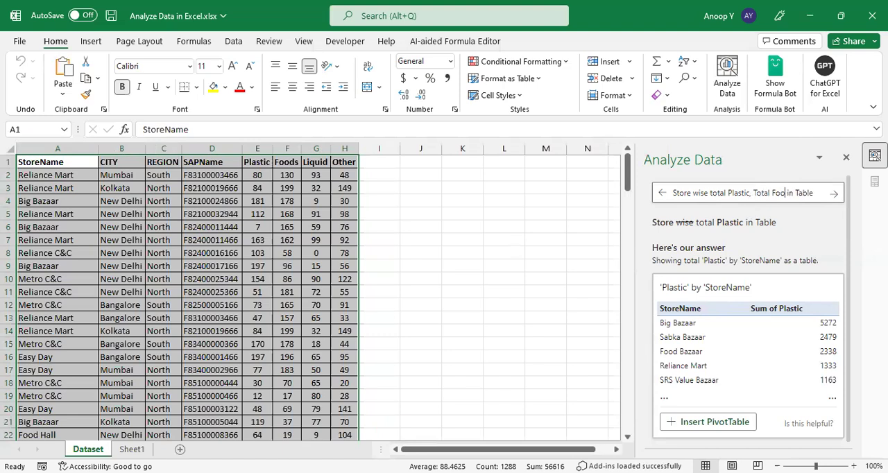
left_click(835, 194)
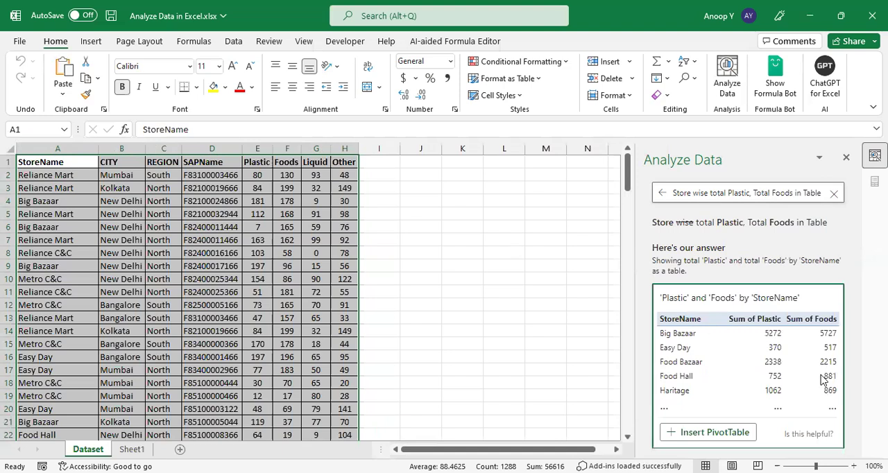
left_click(728, 434)
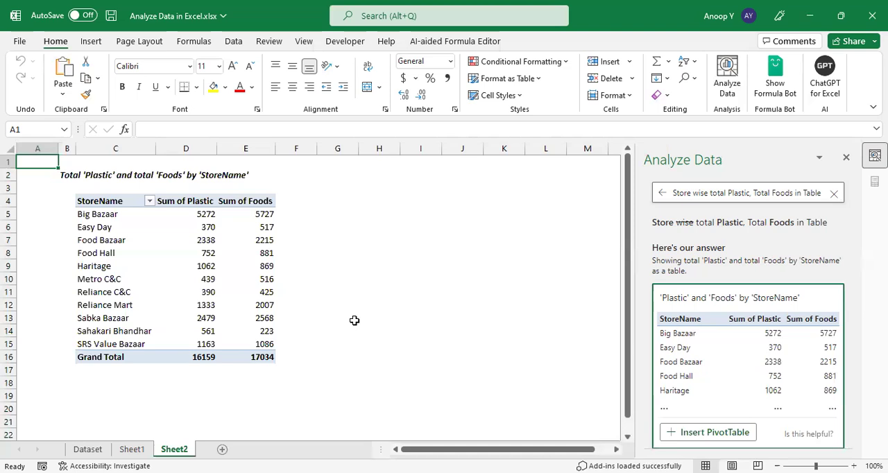
Step: Return to the Dataset sheet and clear the current Analyze Data question
left_click(86, 449)
left_click(835, 198)
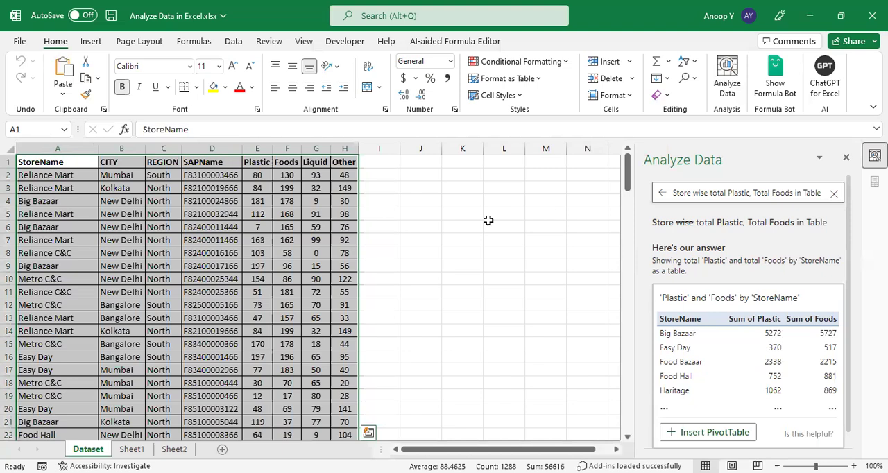
left_click(488, 224)
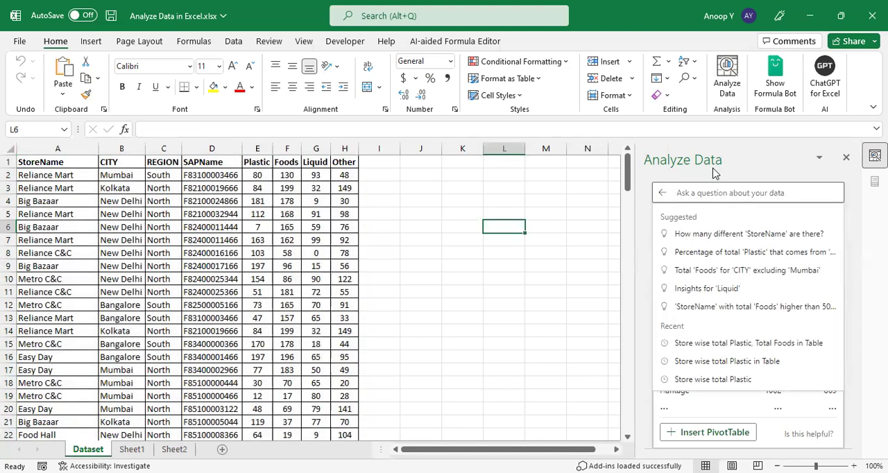
left_click(517, 234)
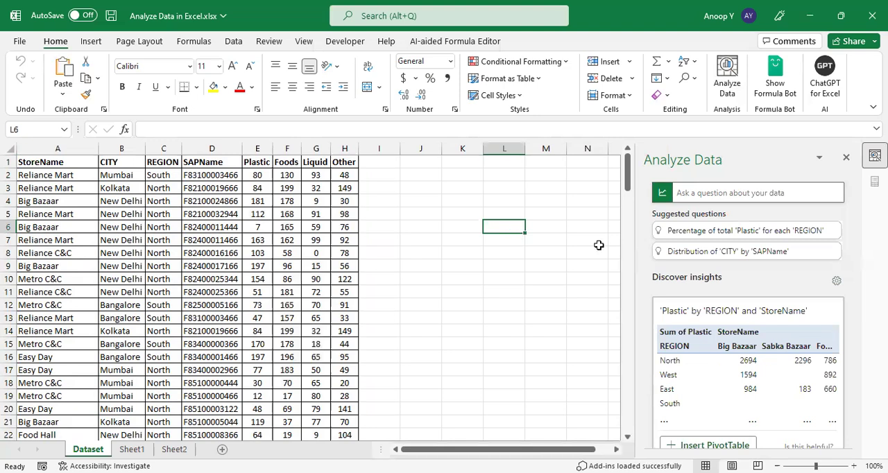
Step: Ask Analyze Data for "Top 3 Store by Plastic" and insert the answer as a PivotTable
left_click(711, 192)
type("Top 3")
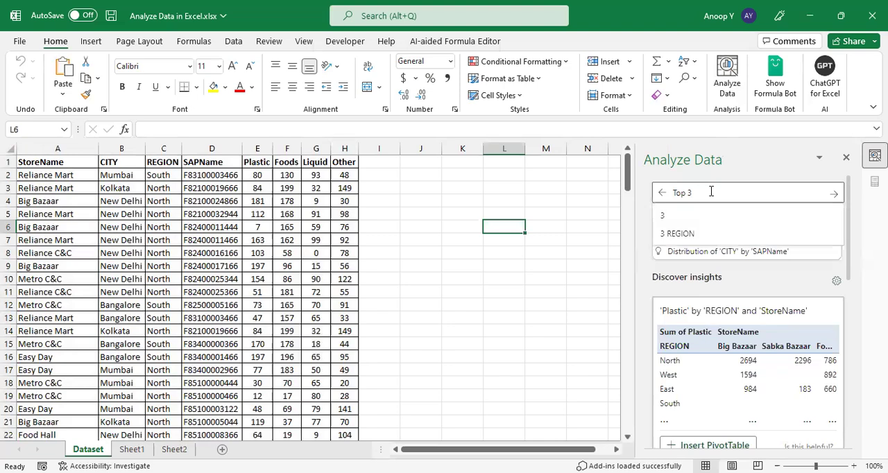
type(" Store")
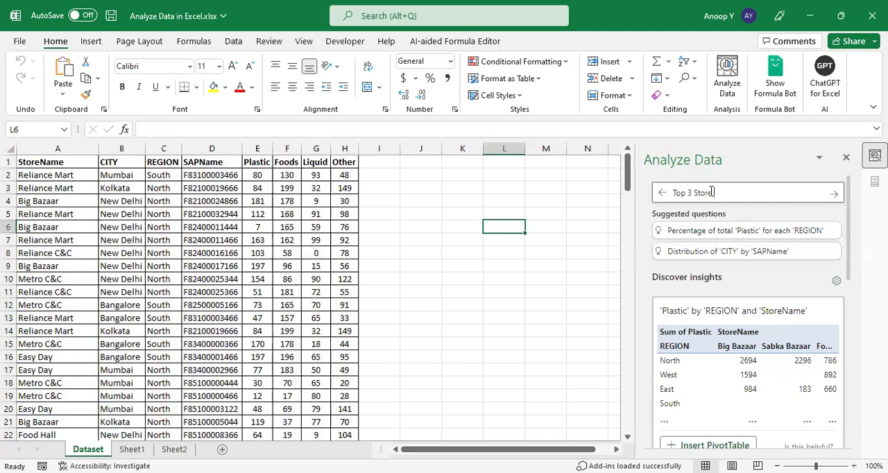
type(" by Plastic")
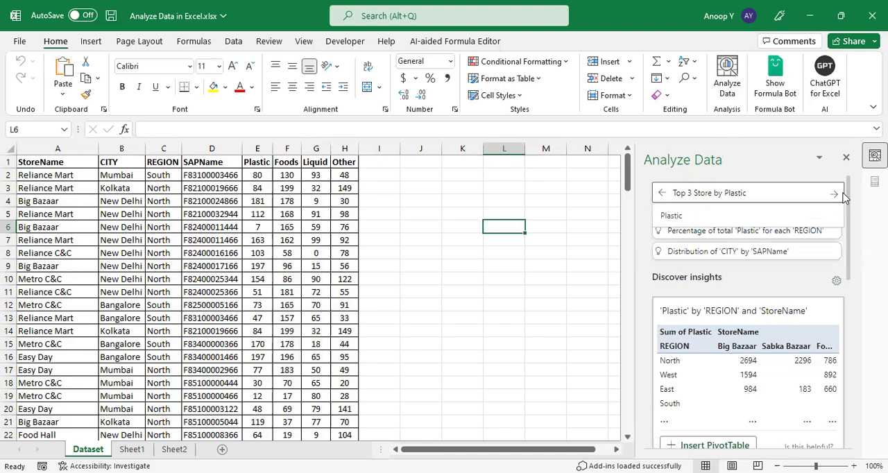
key("Return")
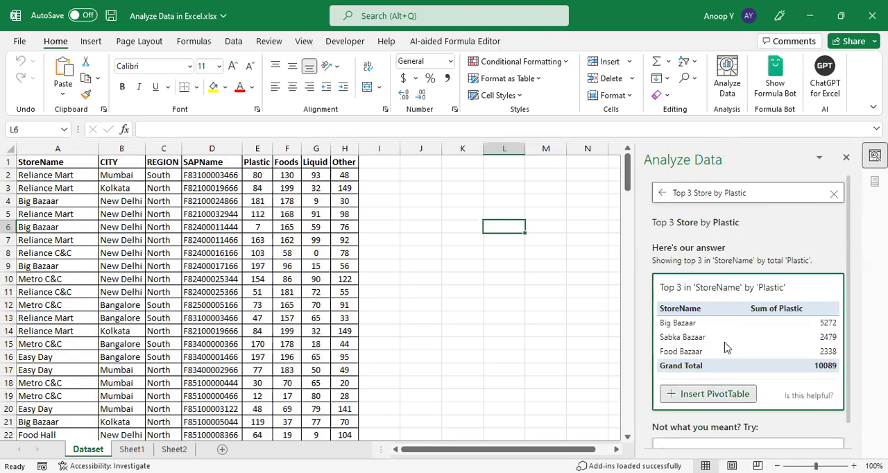
left_click(710, 395)
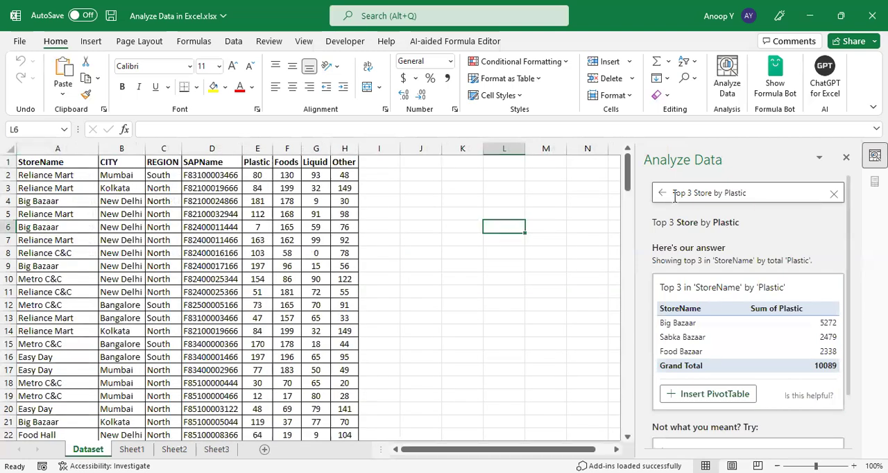
Step: From the Dataset sheet, change the question to "Bottom 3 Store by Plastic" and insert the answer as a PivotTable
left_click(685, 194)
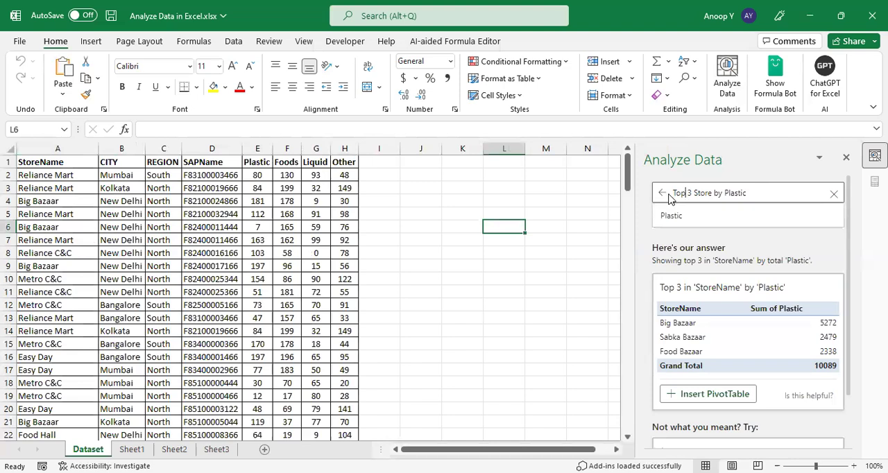
key("shift+Home")
type("Bottom")
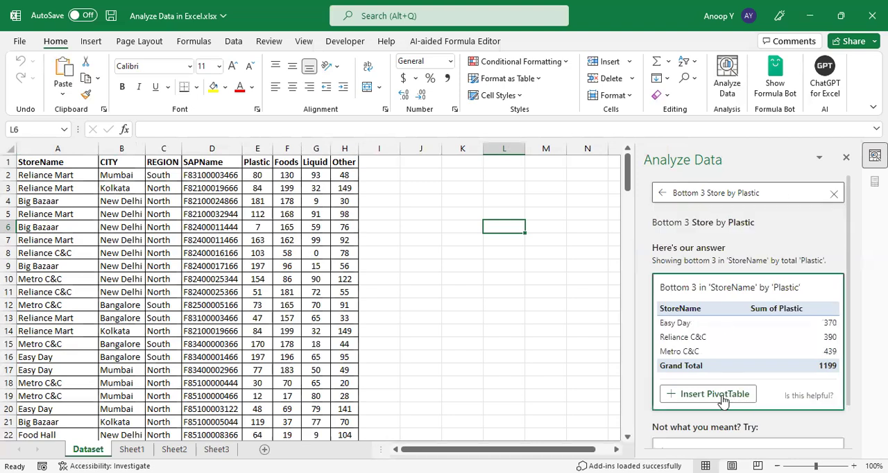
left_click(723, 401)
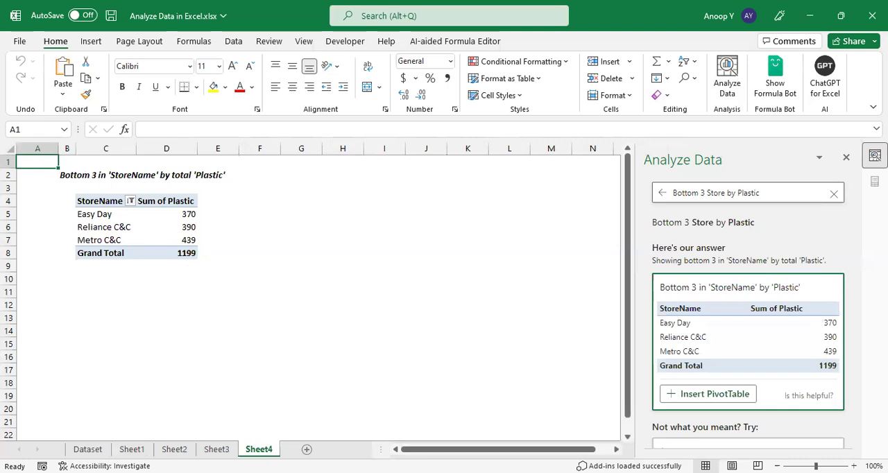
Step: Go back to the Dataset sheet and replace the question with "Store wise Total Plastic in Table", then submit it
left_click(88, 450)
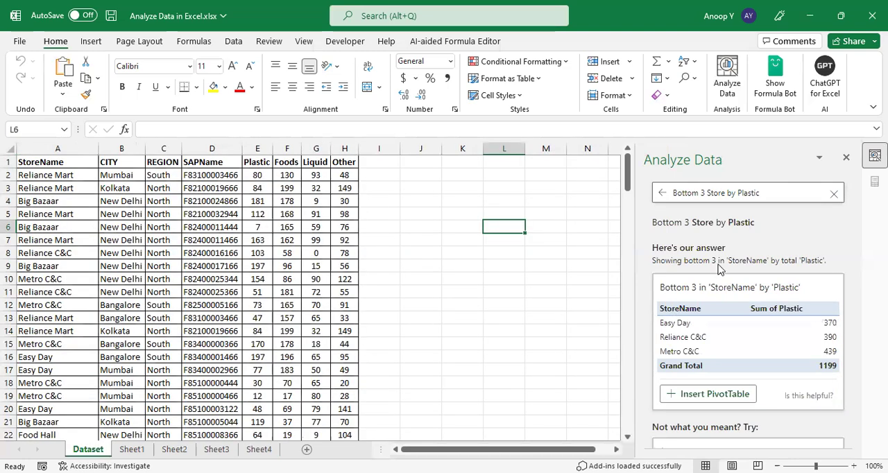
left_click_drag(763, 197, 626, 196)
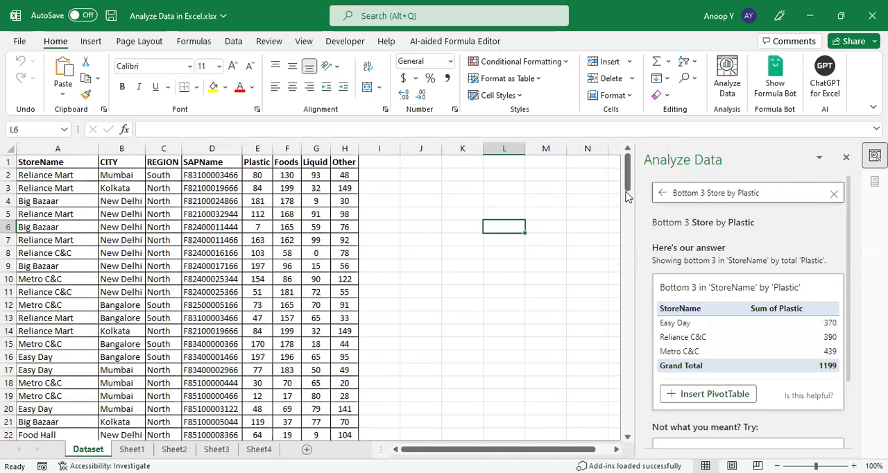
type("Store wise Total Plastic in Table")
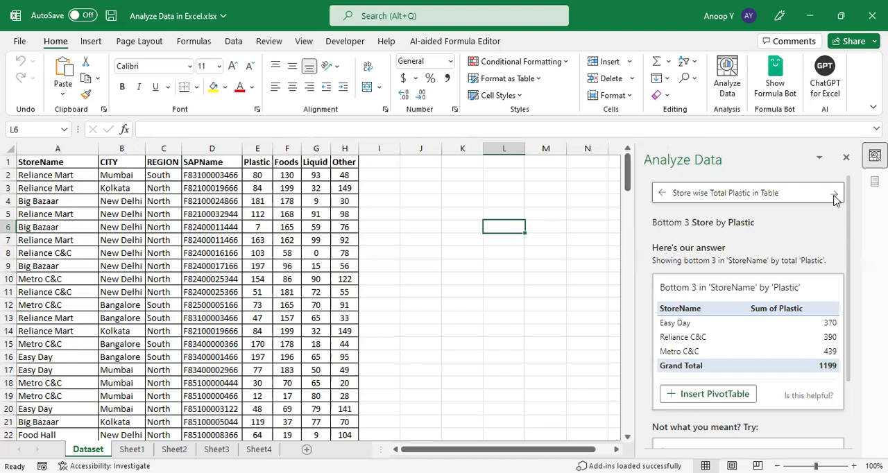
left_click(835, 196)
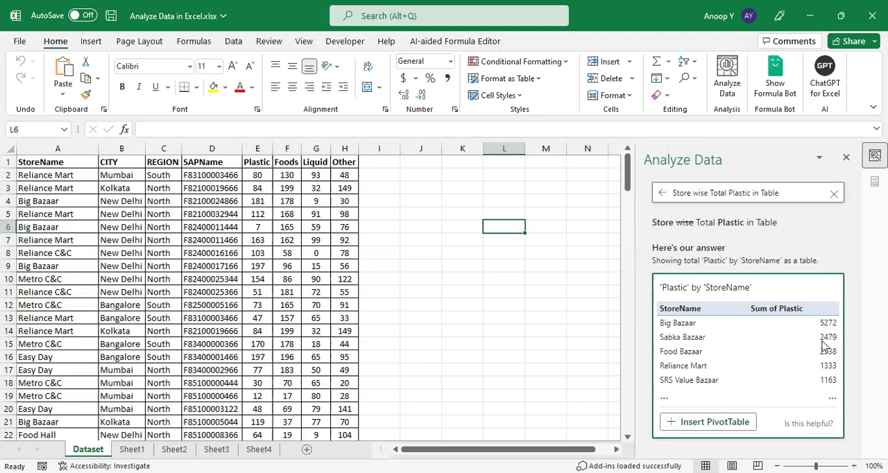
Step: Extend the Analyze Data question to "Store wise Total Plastic in Table in ascending" and insert the answer as a PivotTable
left_click(797, 194)
type("in")
type(" ascending")
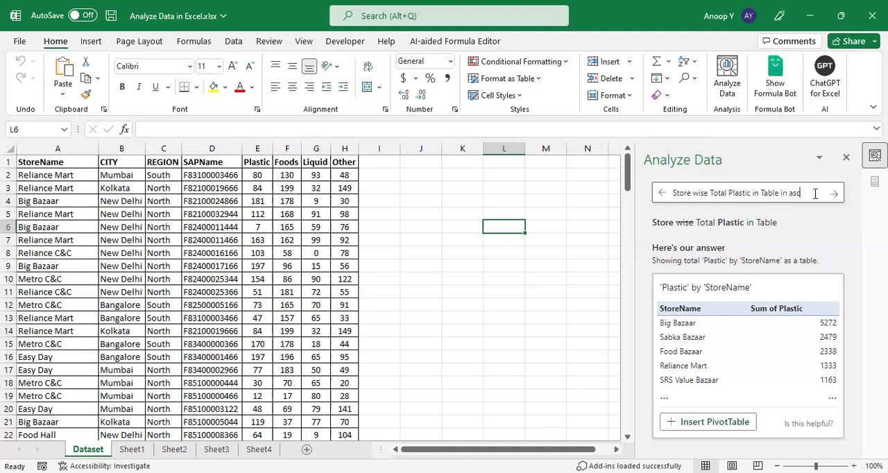
left_click(835, 195)
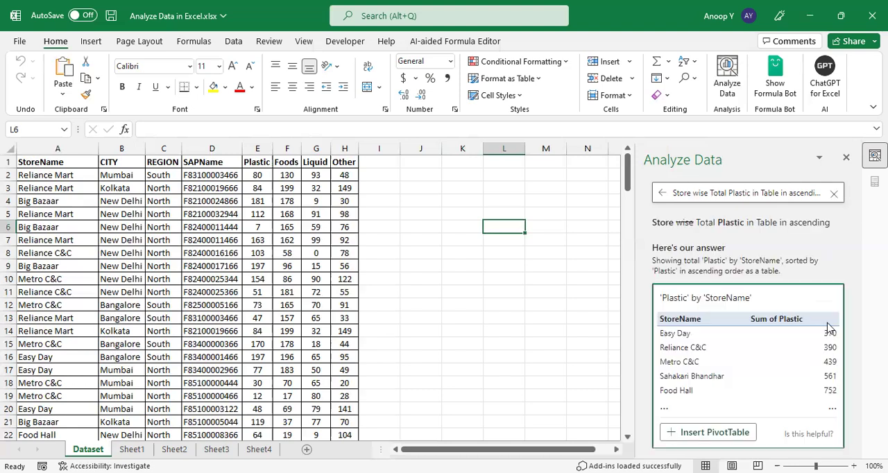
left_click(722, 432)
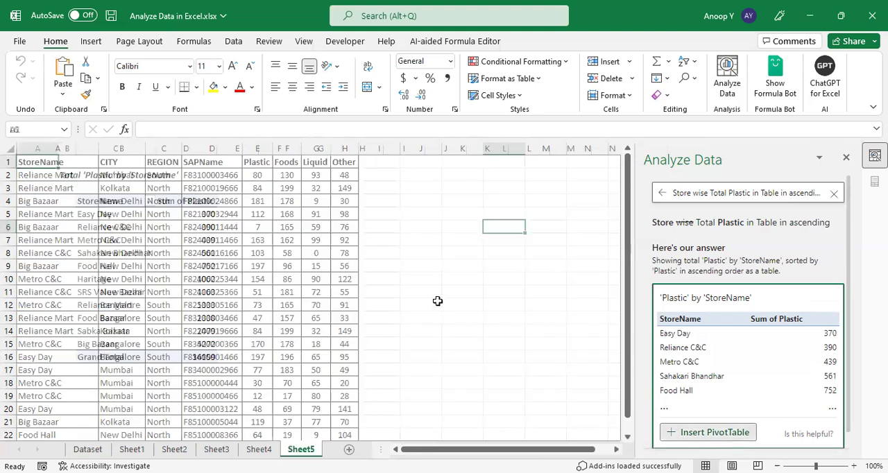
Step: Review the Sum of Plastic values in the new PivotTable, from the first store down to the grand total
left_click(206, 217)
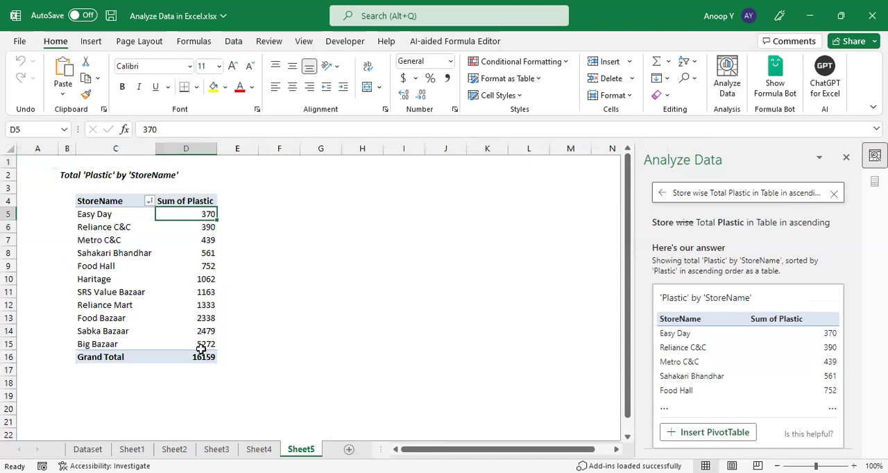
left_click_drag(200, 349, 201, 355)
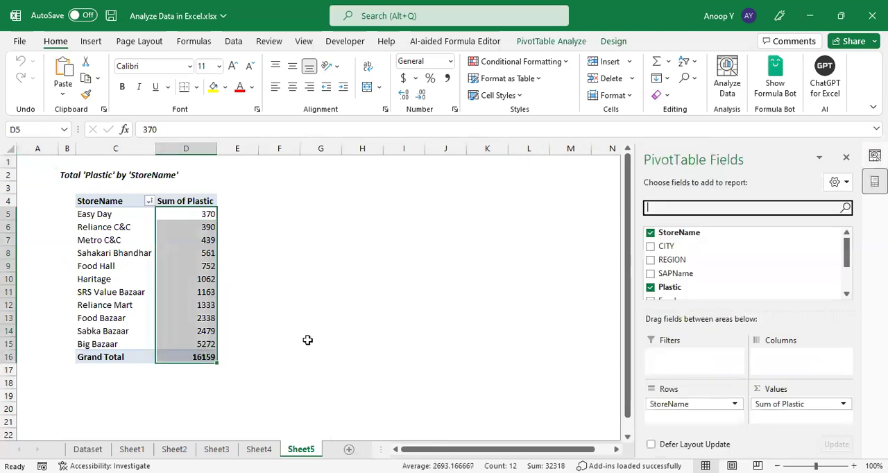
left_click(307, 340)
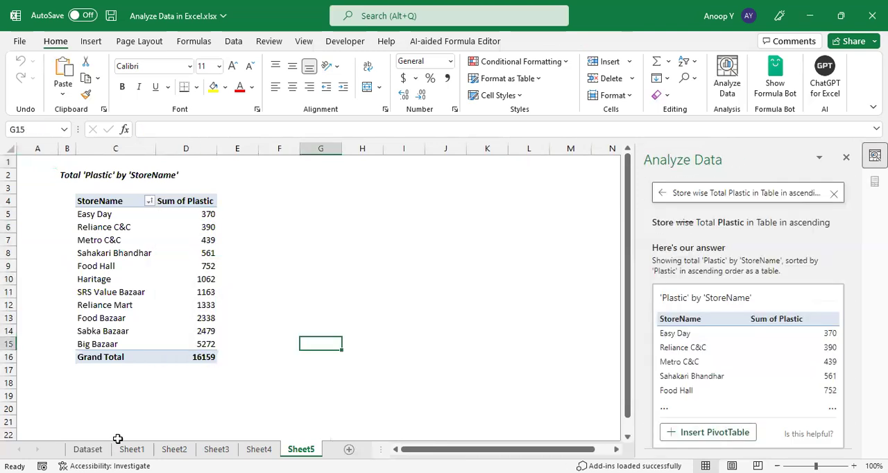
Step: From the Dataset sheet, replace the question with "Store wise Total Plastic for each Region" and submit it
left_click(87, 448)
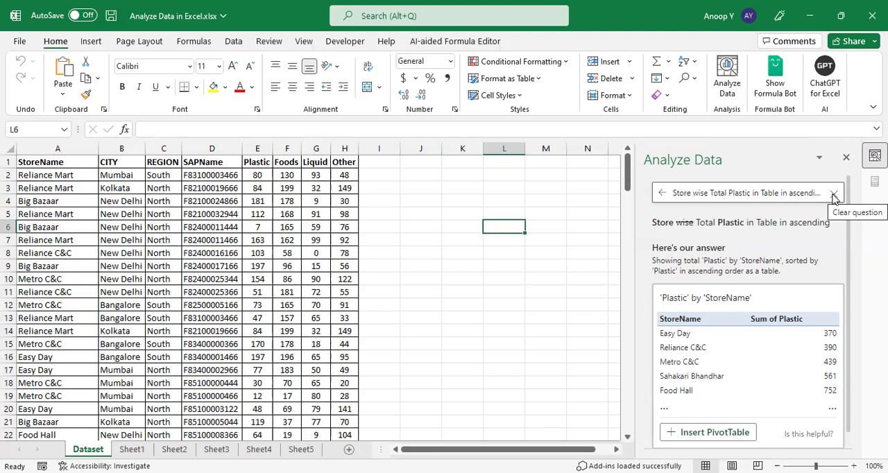
left_click(763, 189)
left_click_drag(675, 192, 838, 201)
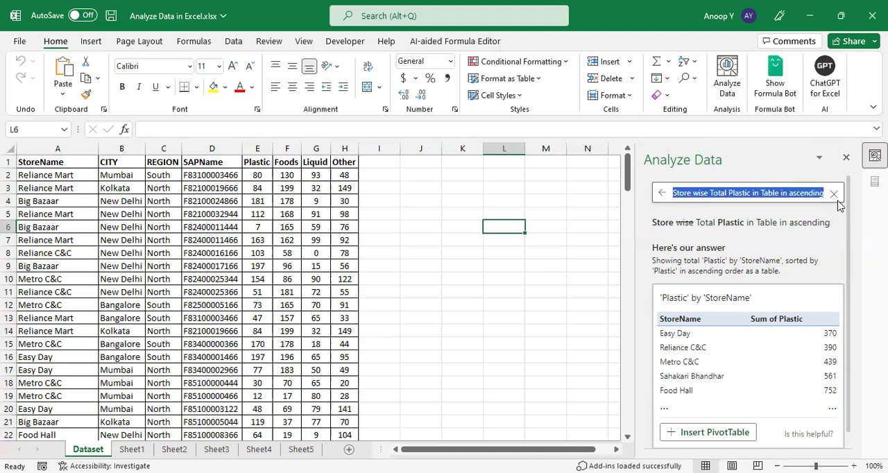
type("Sto")
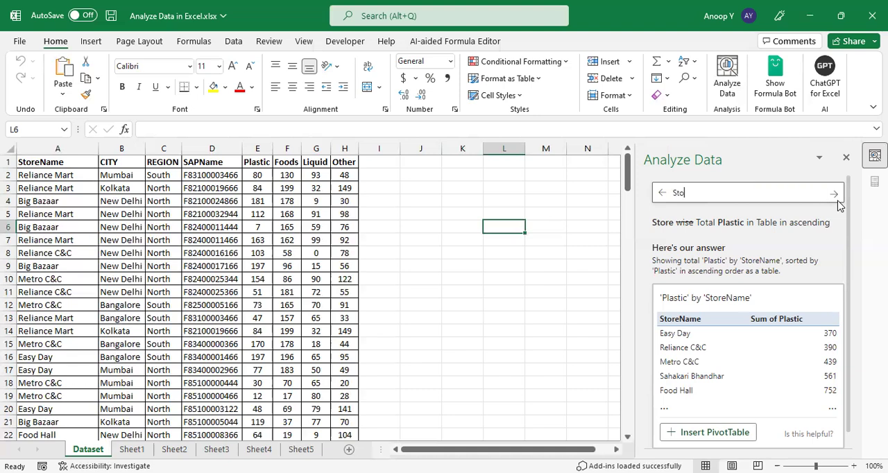
type("re wise Total")
type("tic for each Region")
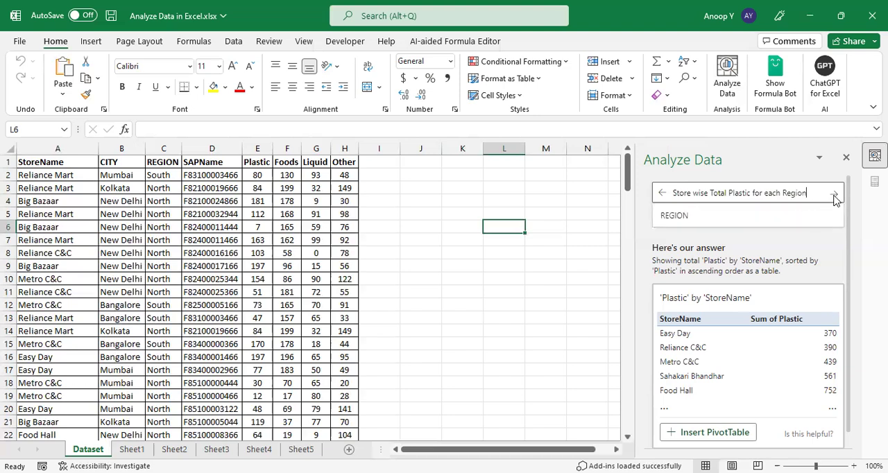
left_click(835, 194)
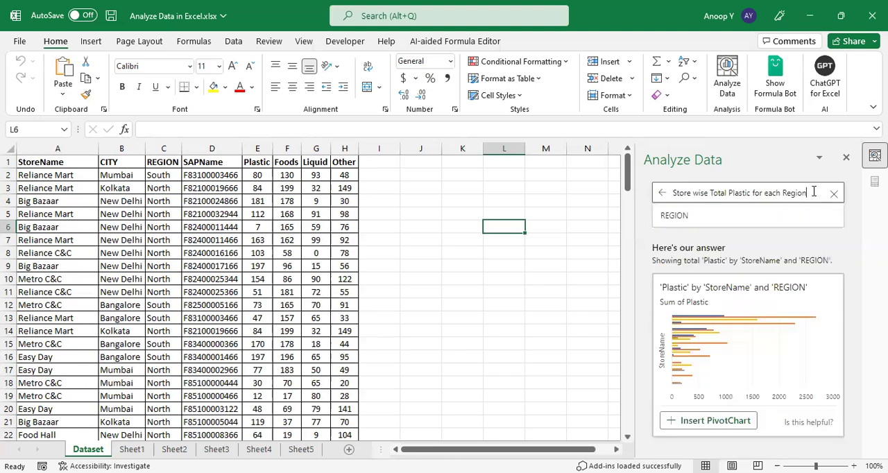
Step: Add "in Table" to the end of the region question and insert the answer as a PivotTable
type("in Table")
left_click(834, 197)
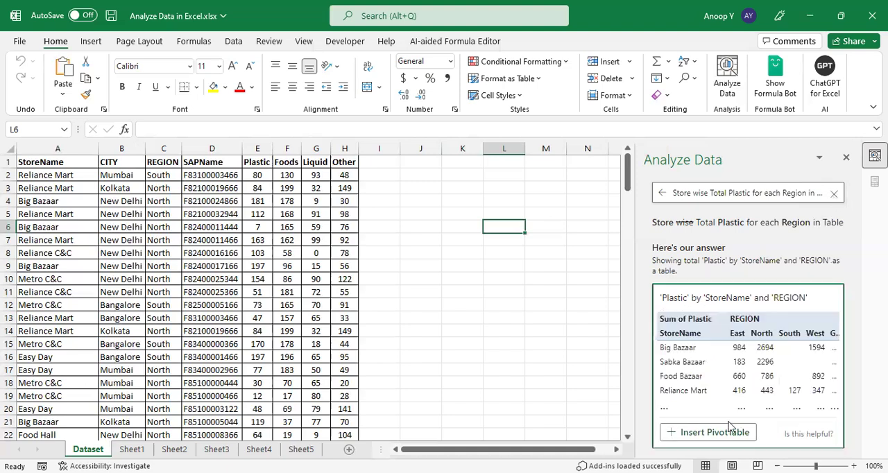
left_click(713, 432)
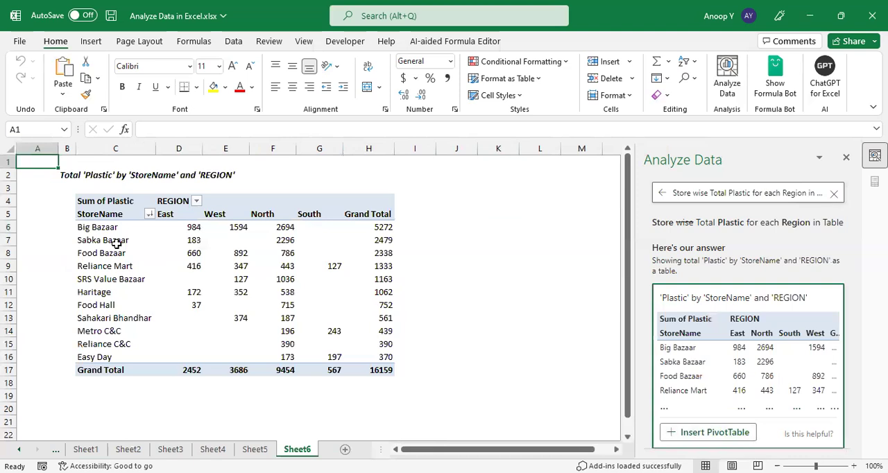
Step: Review the store names and the Plastic values under each region in the new PivotTable
left_click(99, 331)
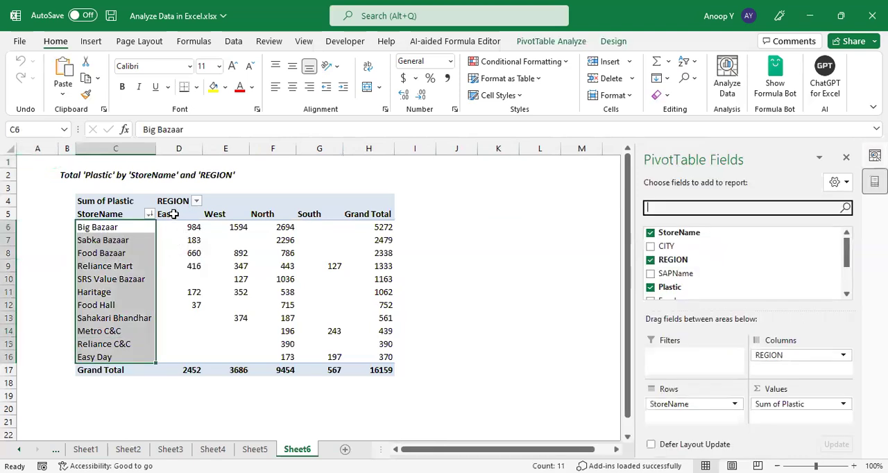
left_click(174, 214)
left_click(311, 267, "shift")
left_click_drag(327, 352, 329, 354)
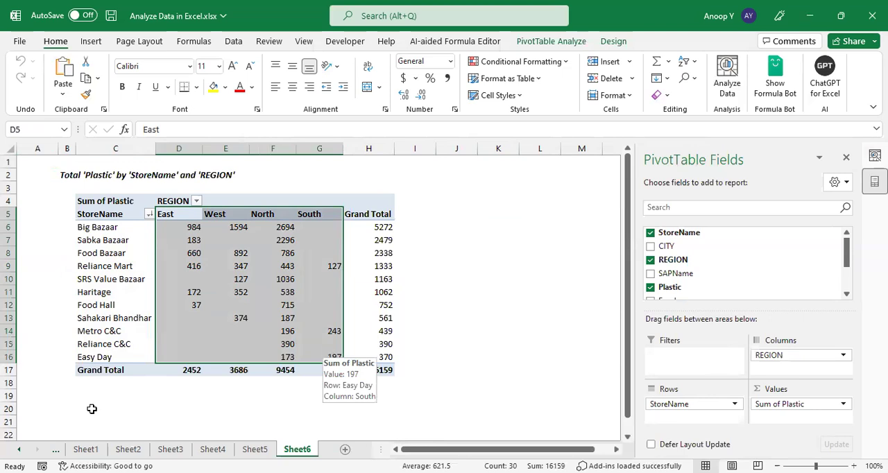
left_click(115, 421)
Step: Go back from the store-by-region PivotTable to the Dataset sheet
left_click(84, 450)
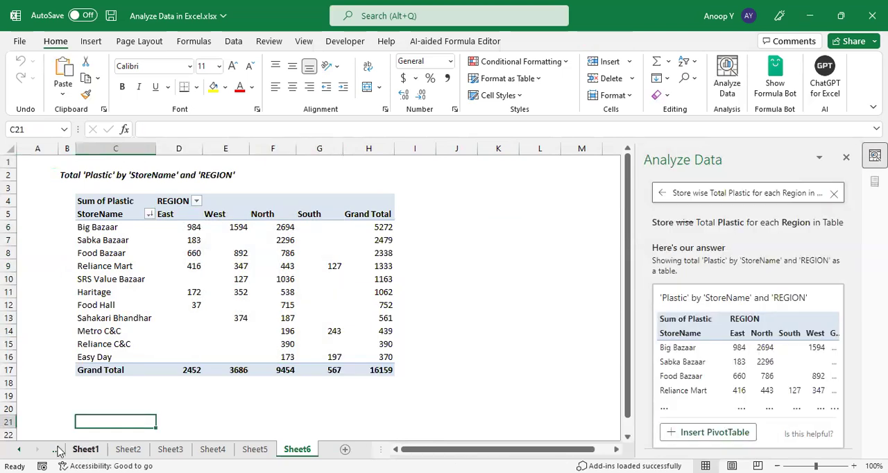
left_click(19, 450)
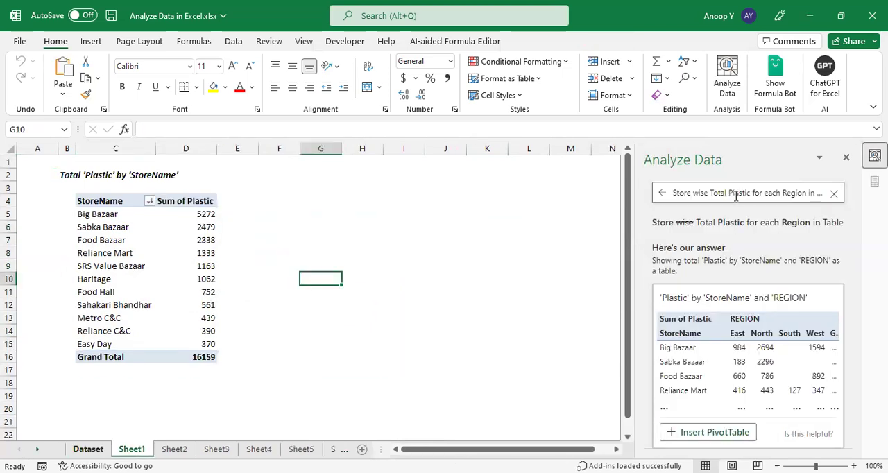
key("ctrl+Page_Up")
Step: Replace the Analyze Data question with "Region wise Total Plastic in Column Chart" and insert the answer as a PivotChart
left_click(674, 193)
left_click_drag(673, 193, 829, 193)
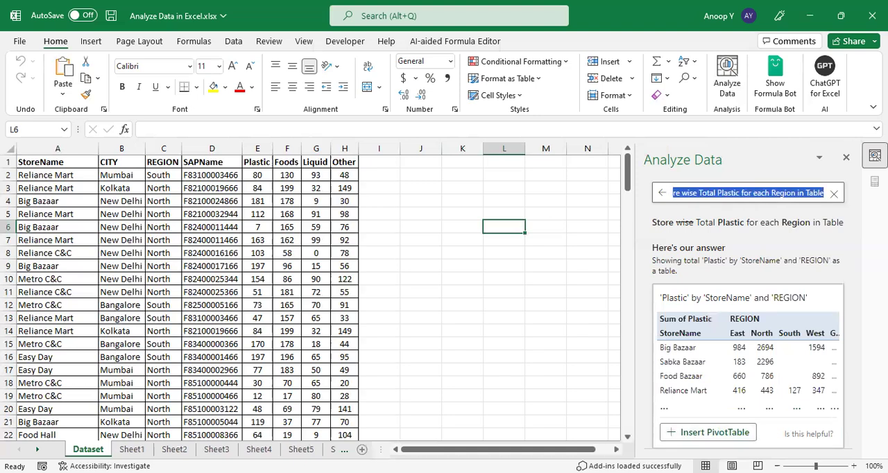
type("SReg")
type("ion")
key("BackSpace")
key("BackSpace")
key("BackSpace")
key("BackSpace")
key("BackSpace")
key("BackSpace")
key("BackSpace")
type("Region wise Total Plas")
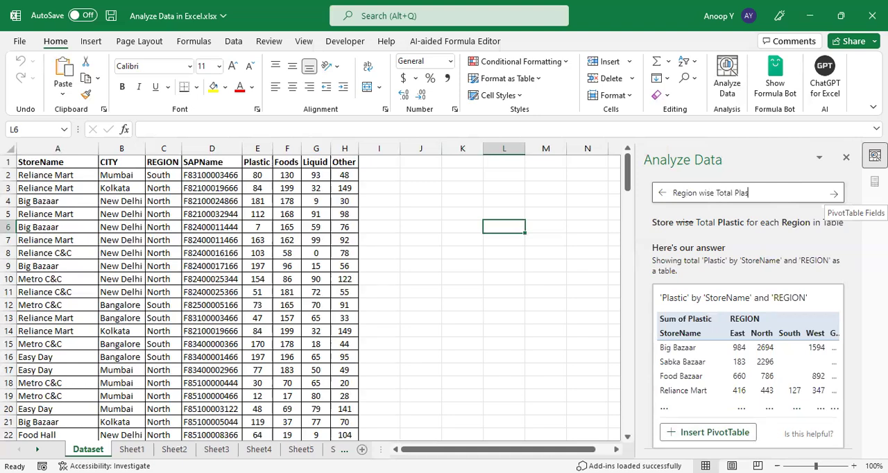
type("tic in Column Chart")
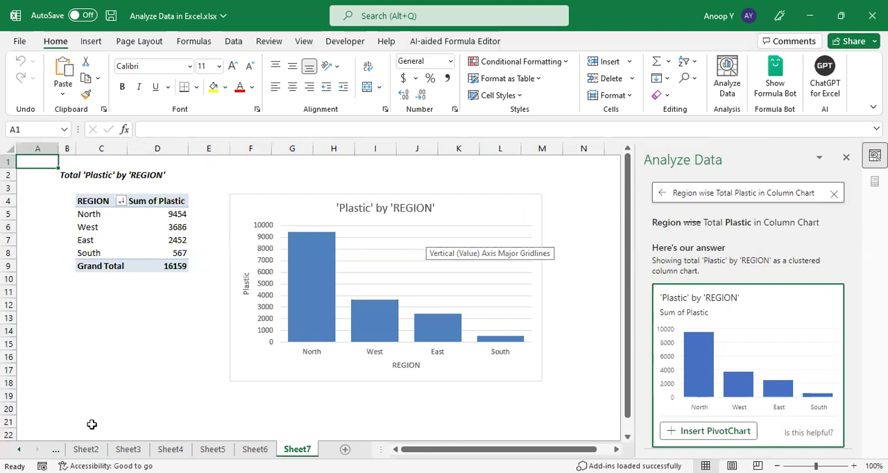
Step: From the Dataset sheet, change the question to "Region wise Total Plastic in Bar Chart" and submit it
left_click(18, 450, "ctrl")
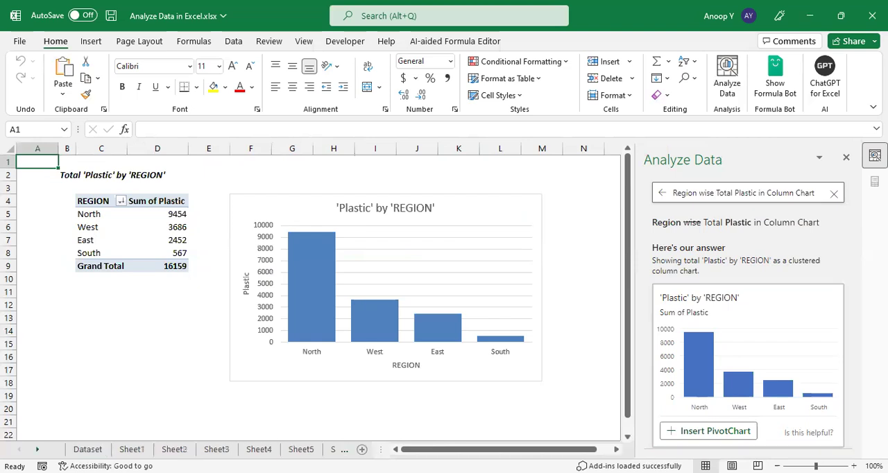
left_click(88, 449)
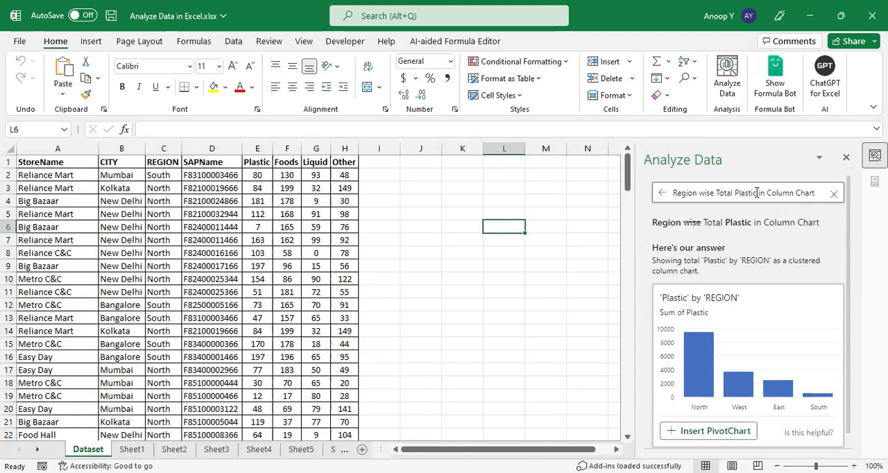
double_click(795, 195)
type("Bar")
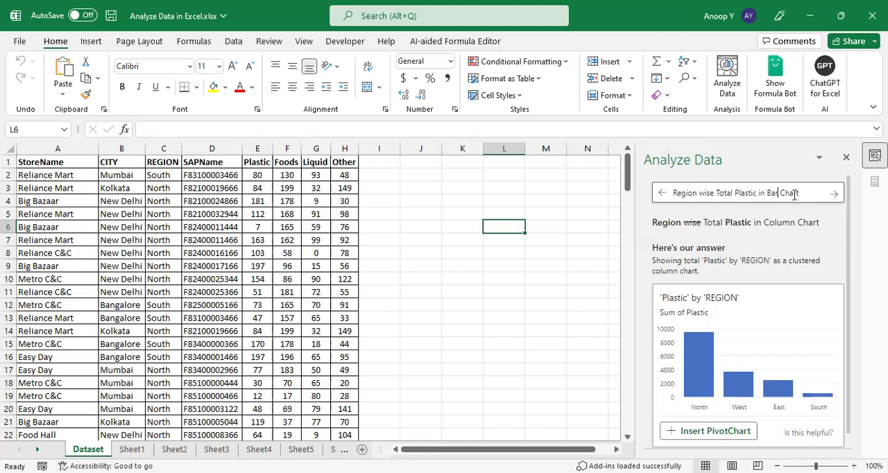
left_click(835, 194)
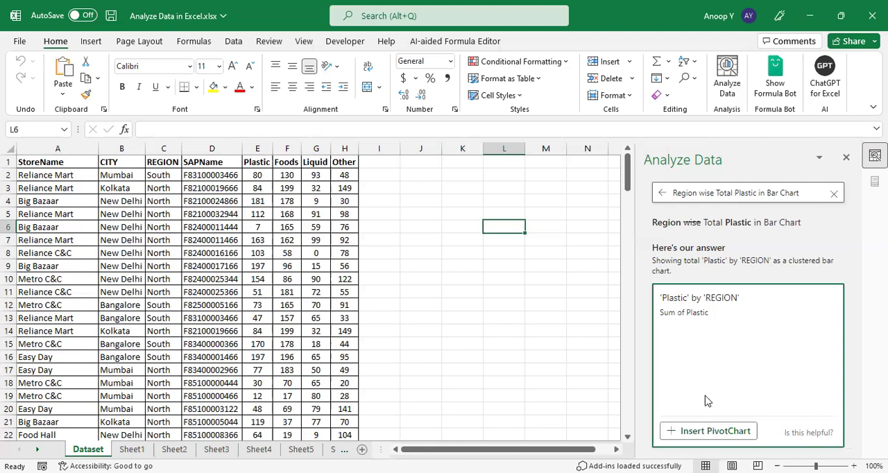
Step: Change the question to "Region wise Total Plastic in Pie Chart" and insert the answer as a PivotChart
double_click(775, 192)
type("Pie")
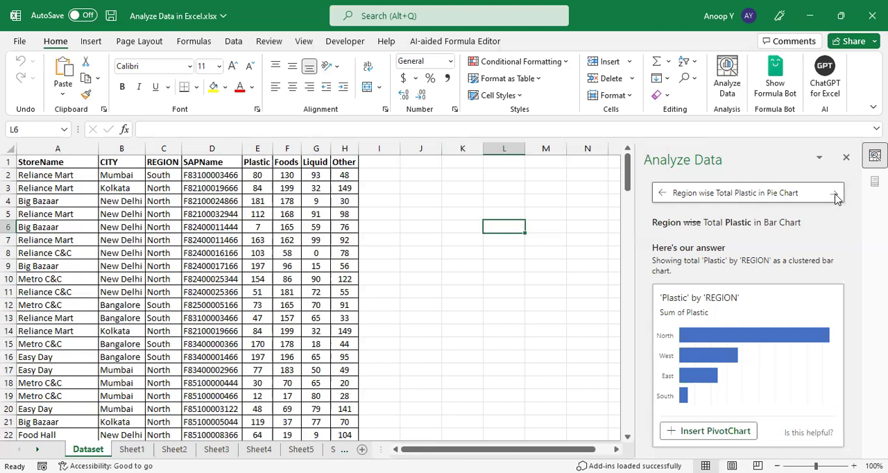
left_click(835, 195)
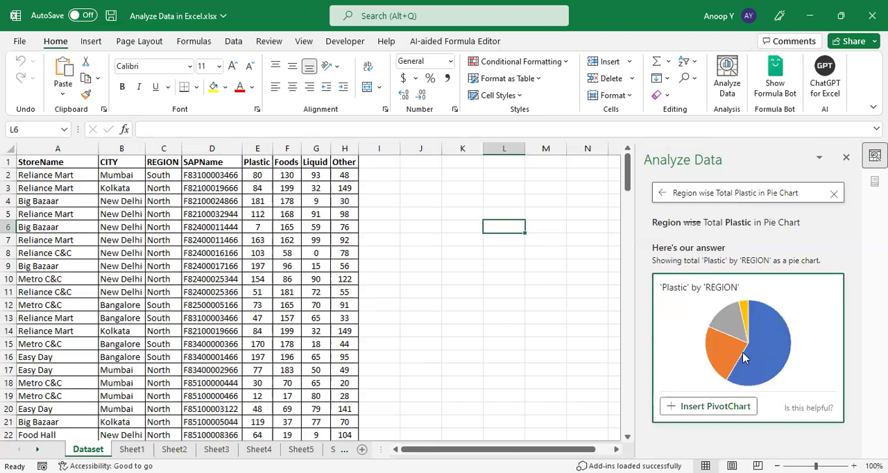
left_click(721, 408)
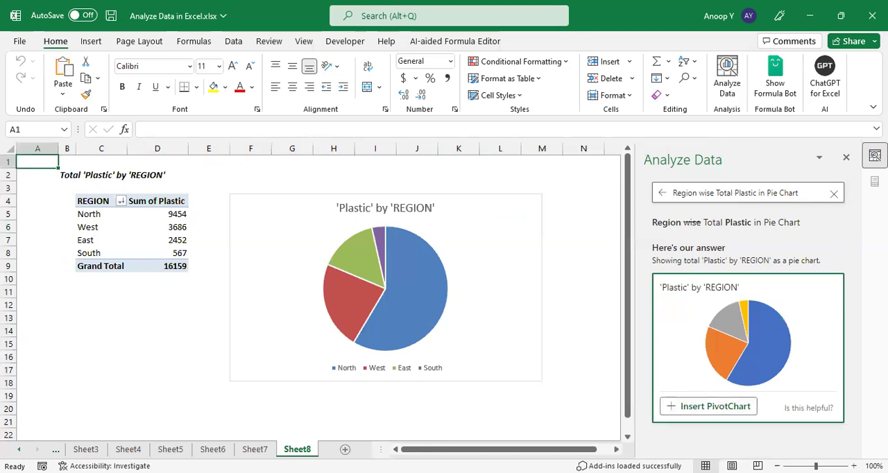
Step: Return from the pie chart sheet to the Dataset sheet
left_click(19, 449)
left_click(18, 450)
left_click(19, 449)
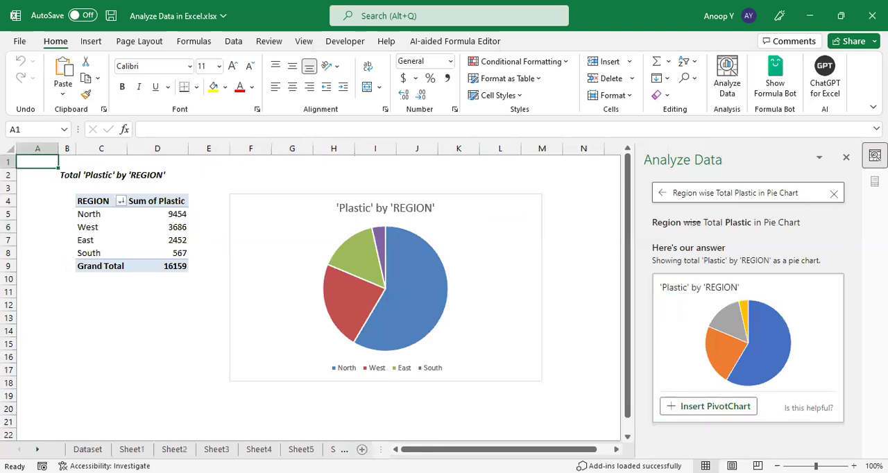
left_click(88, 449)
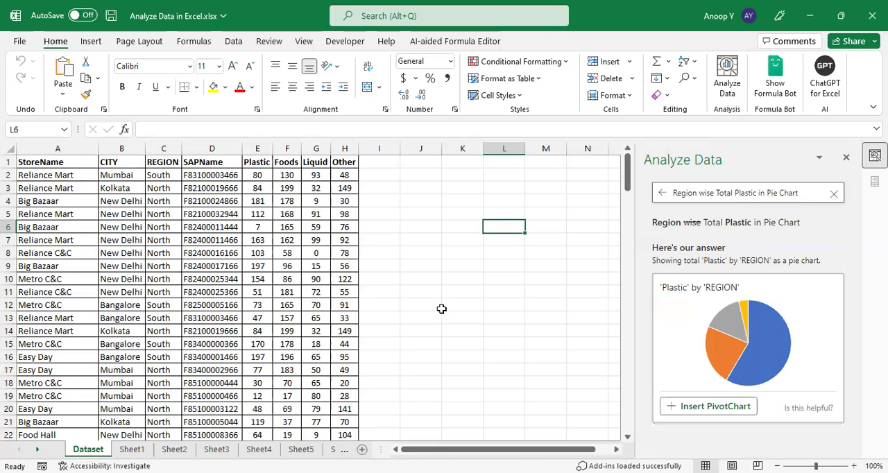